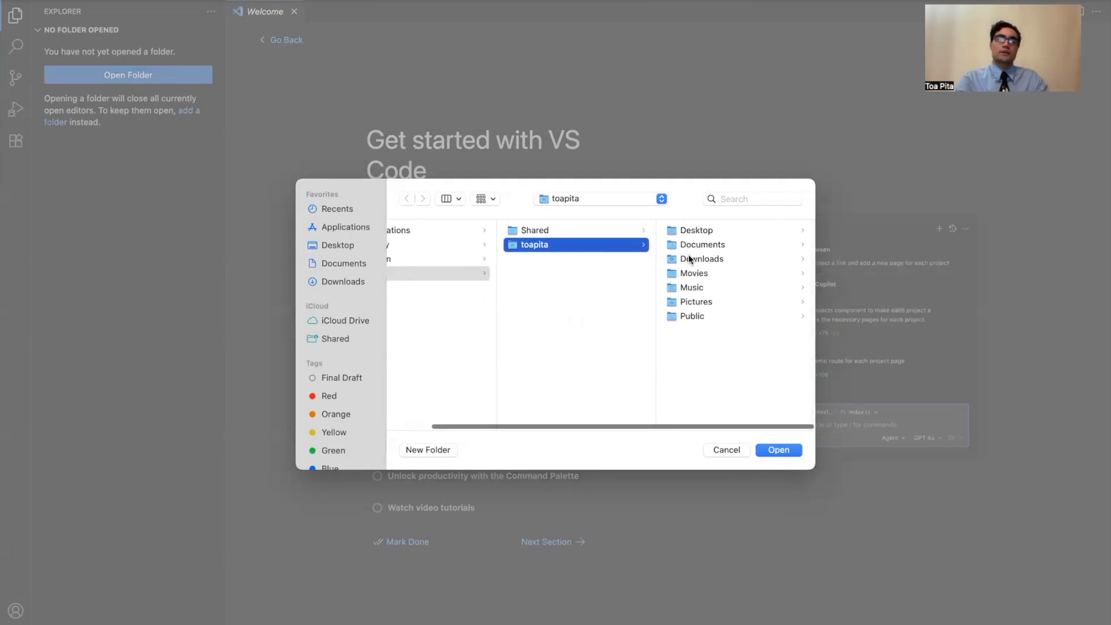
# Create a new folder named FirstWebsite on the Desktop.
pyautogui.click(715, 231)
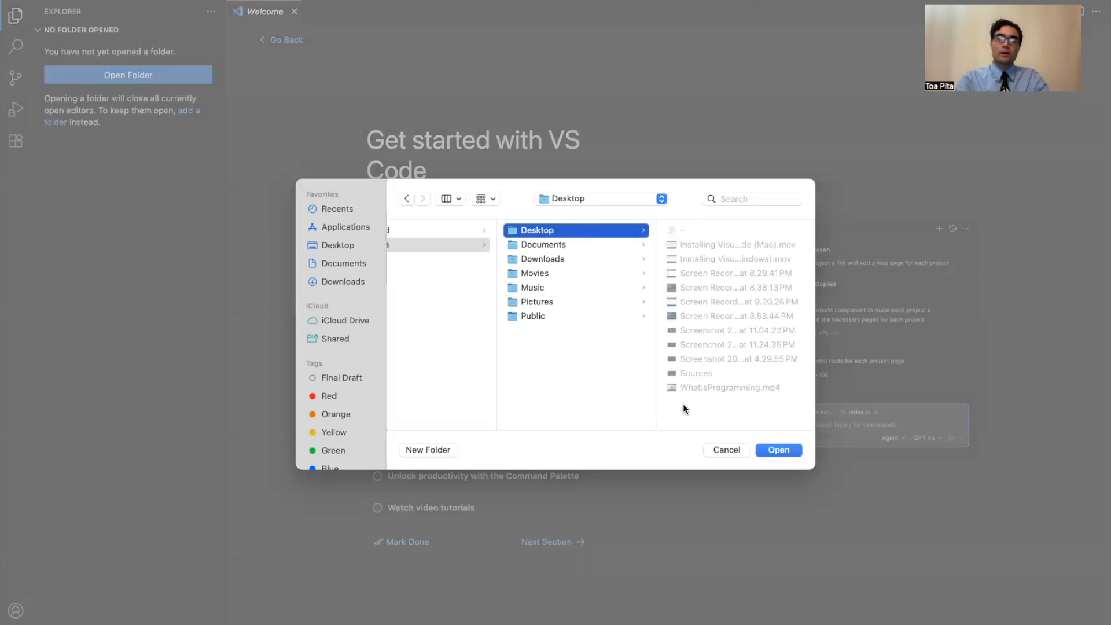
pyautogui.click(442, 453)
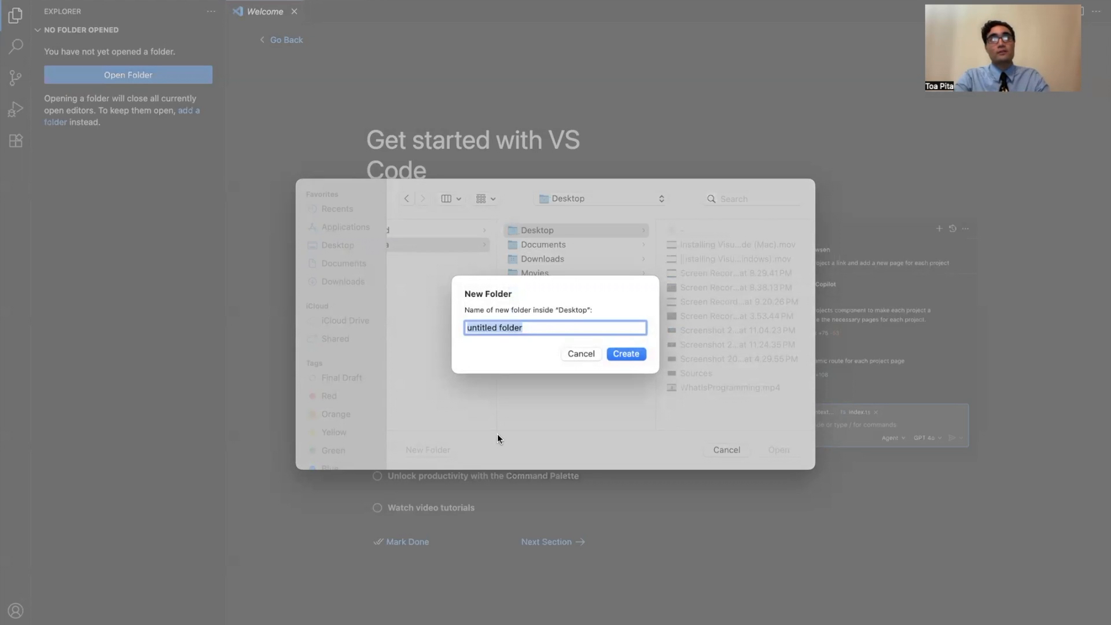
pyautogui.write('FirstW')
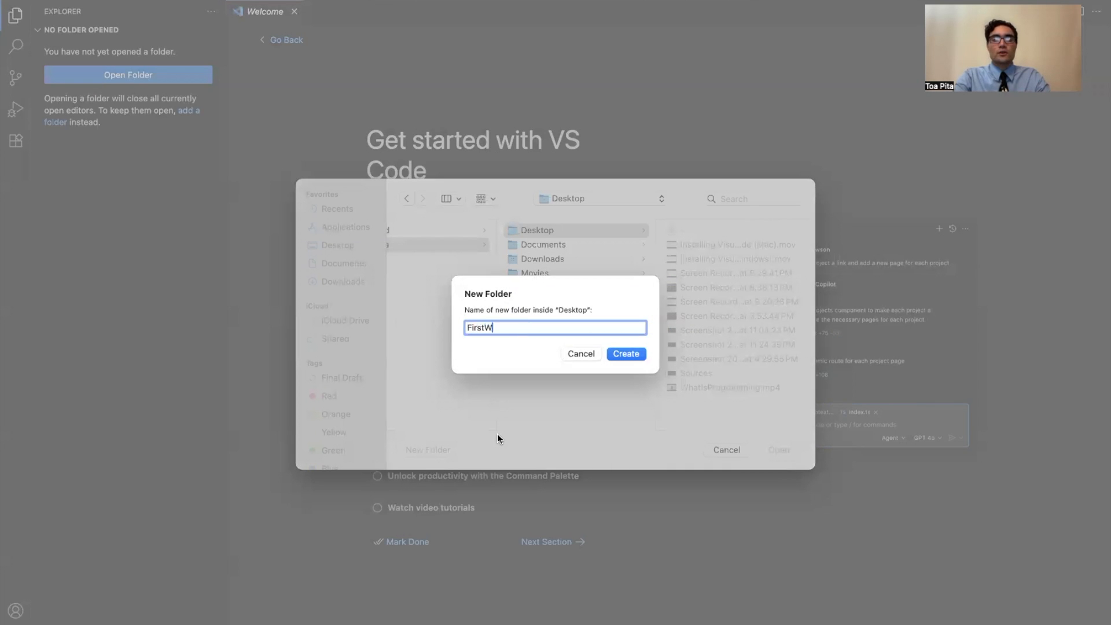
pyautogui.write('ebsite')
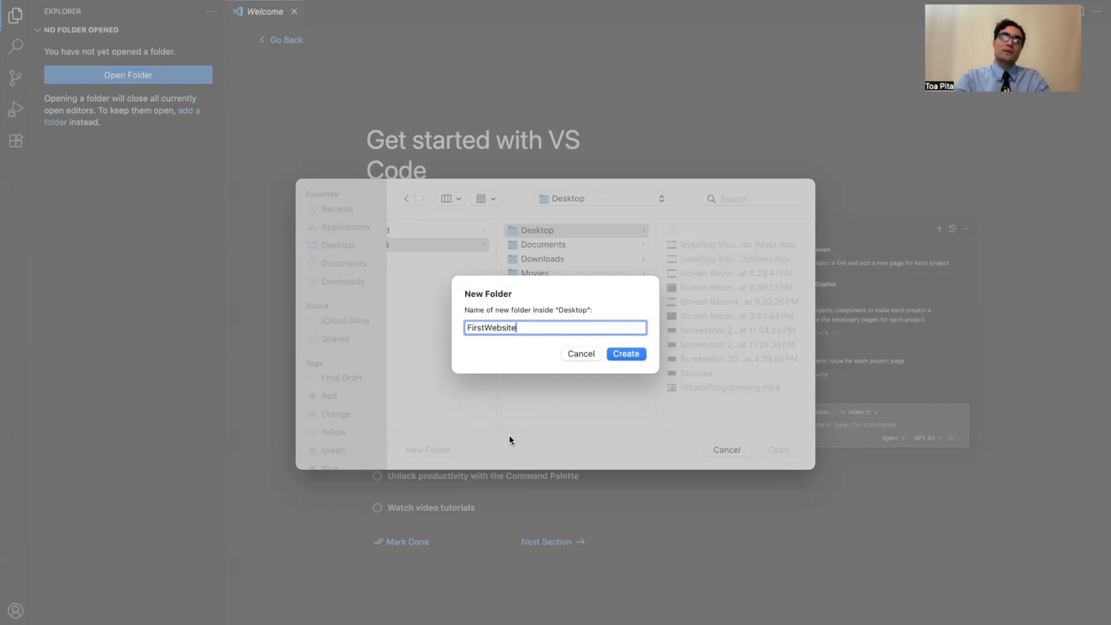
pyautogui.click(628, 353)
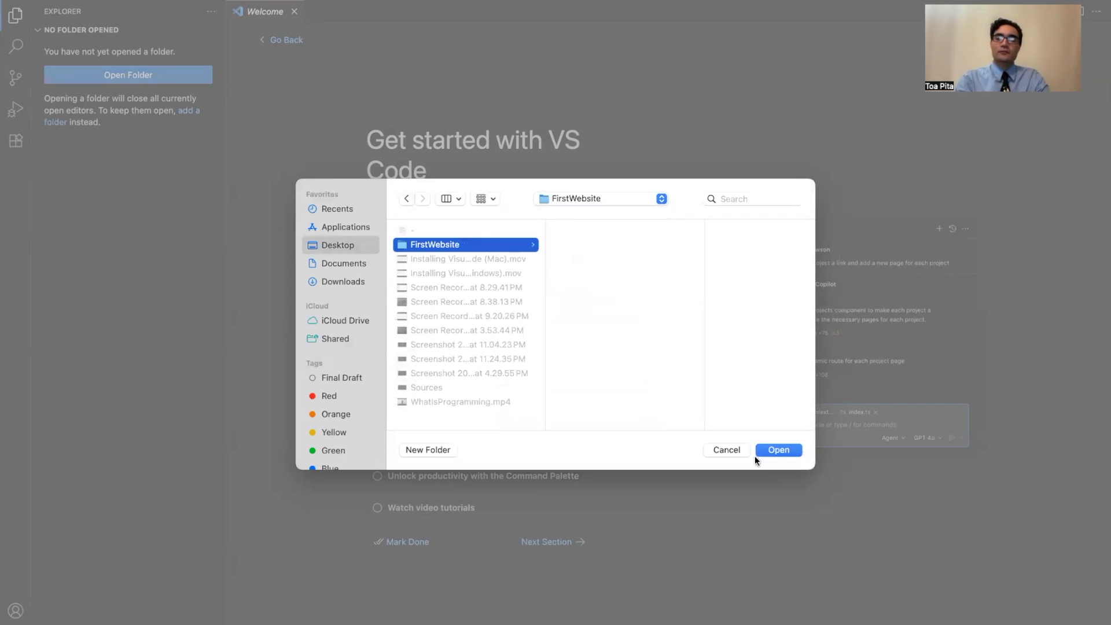
# Open the FirstWebsite folder, allowing access to Desktop files and trusting the folder's authors.
pyautogui.click(772, 449)
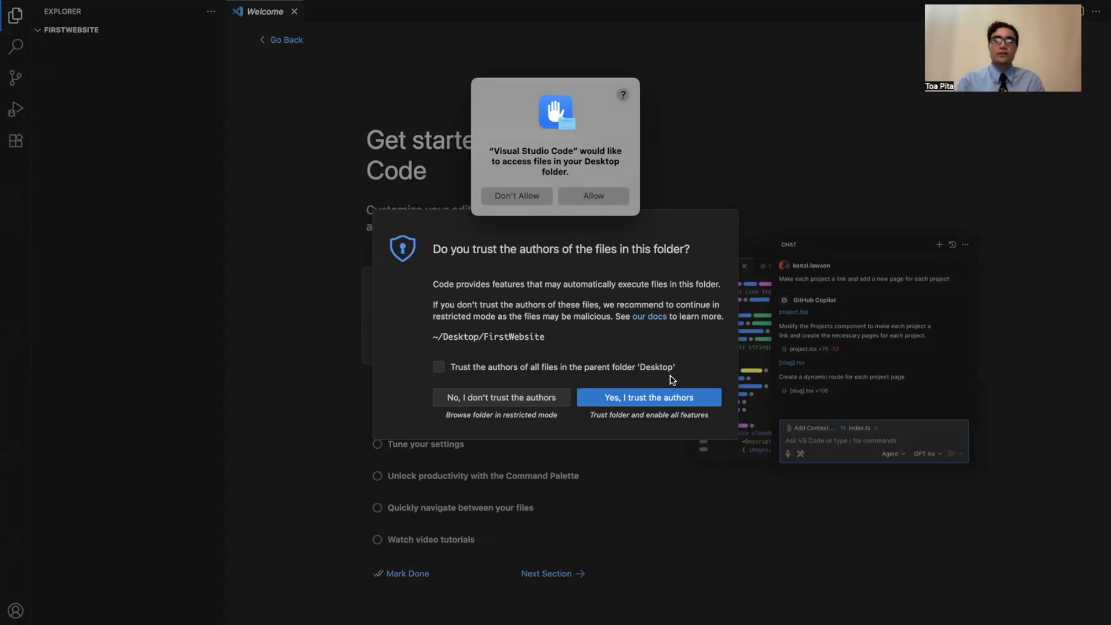
pyautogui.click(593, 197)
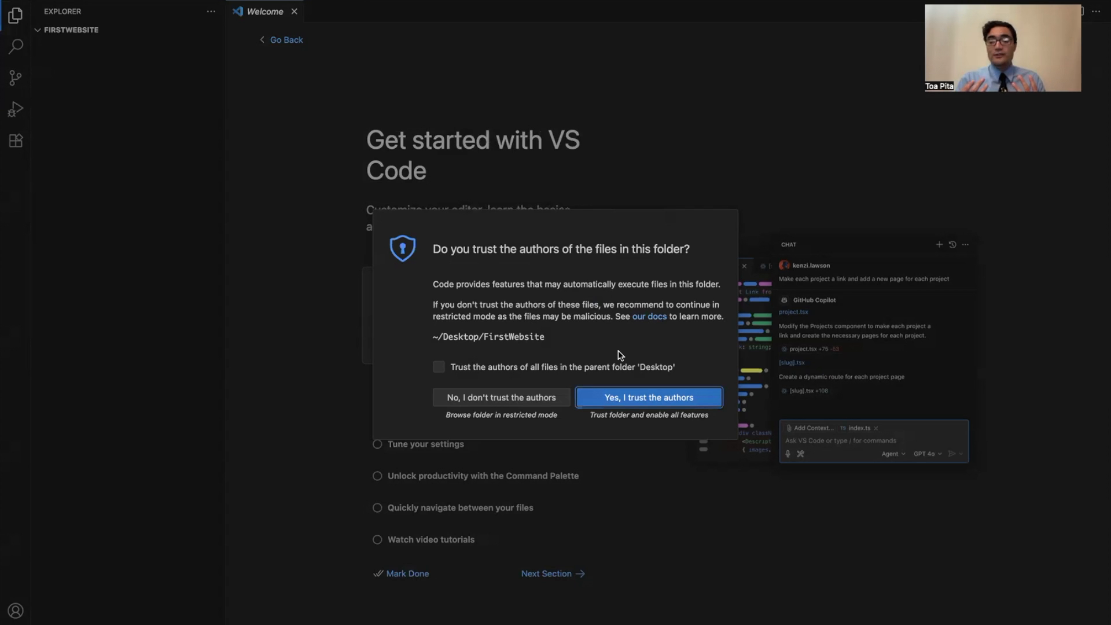
pyautogui.click(634, 398)
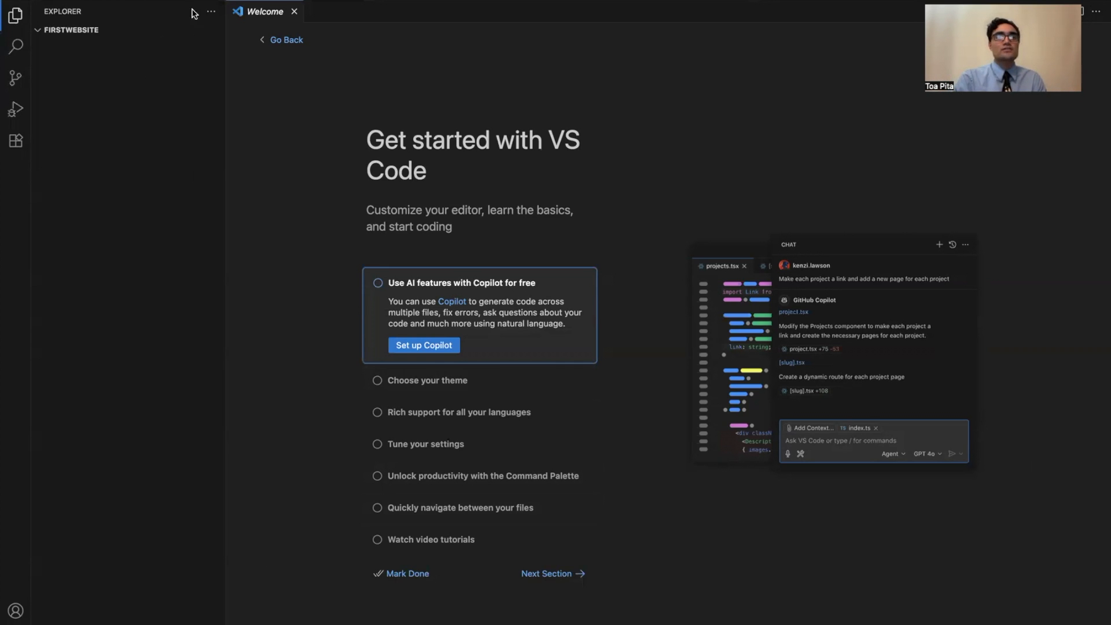
# View the Source Control view and the Run and Debug view.
pyautogui.click(12, 79)
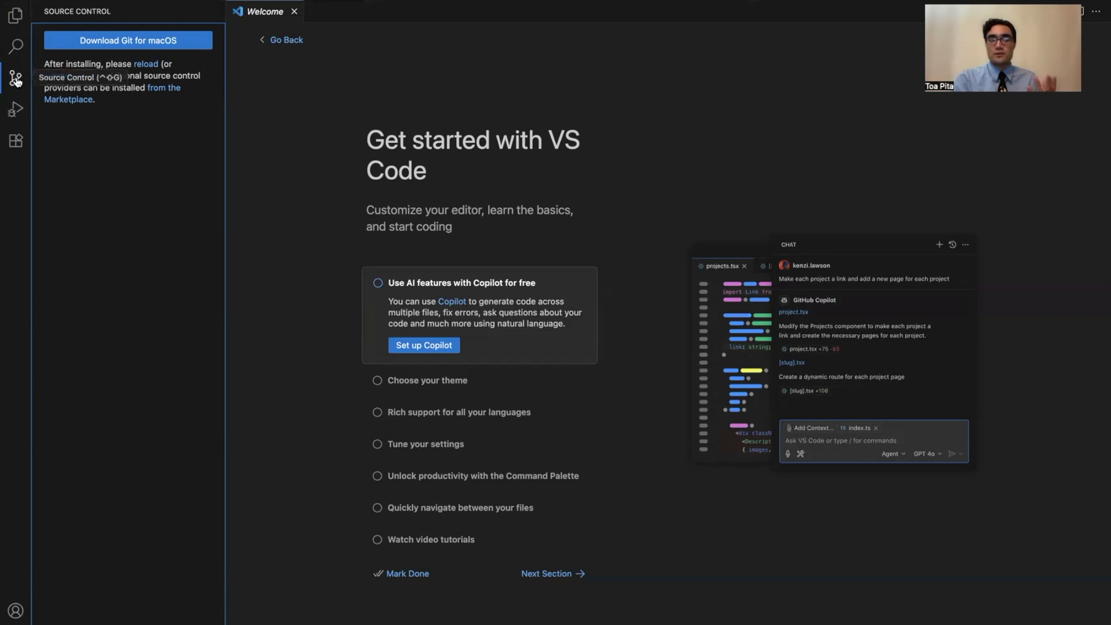
pyautogui.click(14, 110)
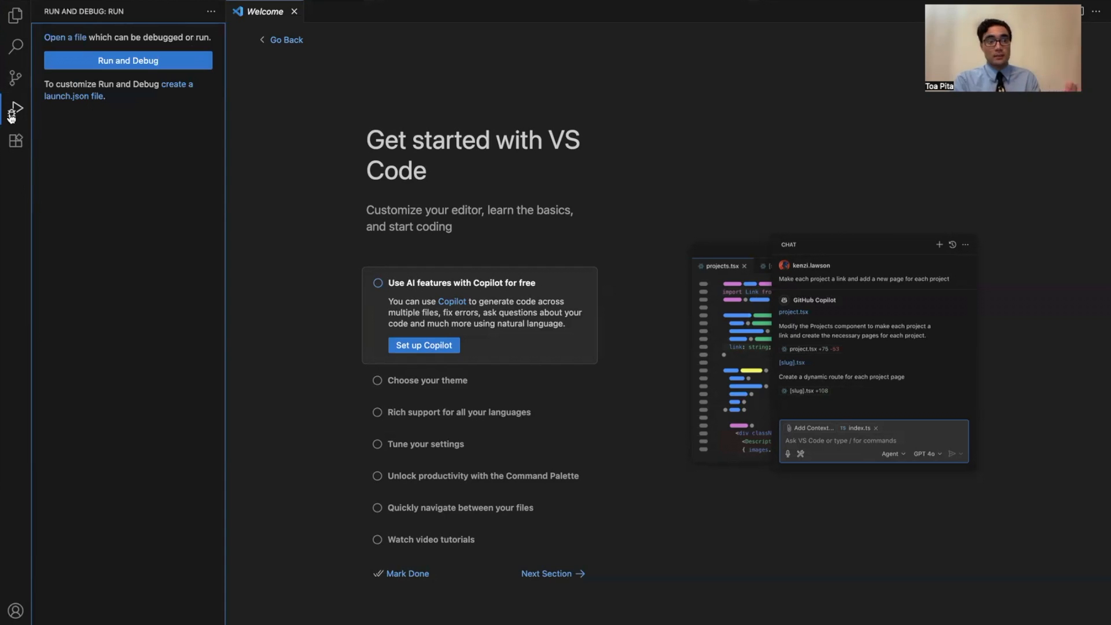
# Find the Live Server extension in the marketplace and install it, trusting its publisher and dismissing the release notification.
pyautogui.click(17, 143)
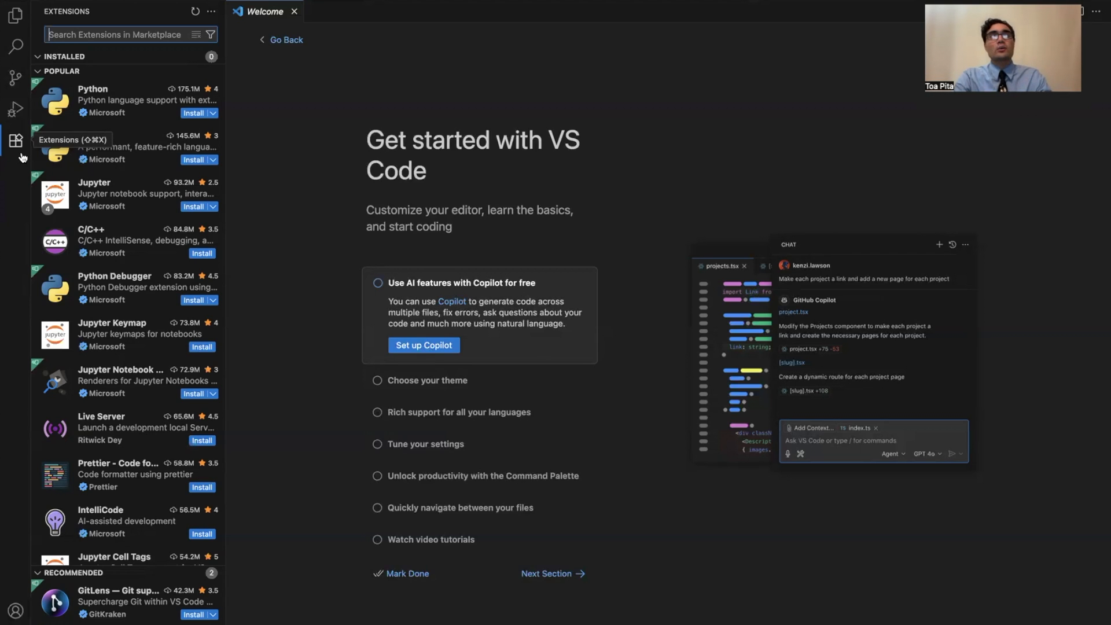
pyautogui.write('live ser')
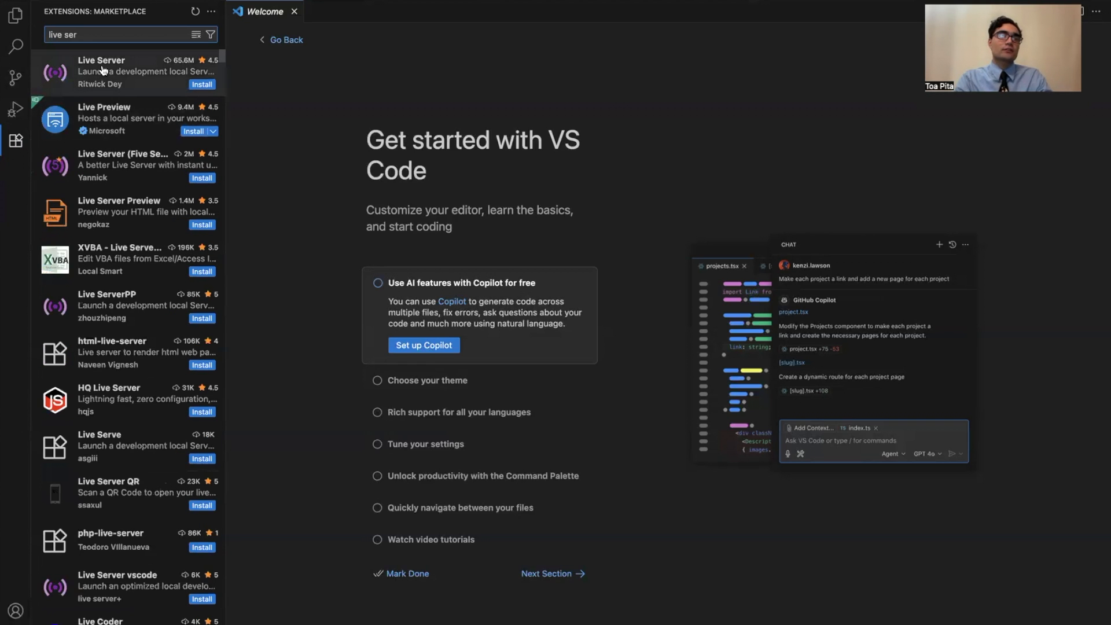
pyautogui.click(118, 73)
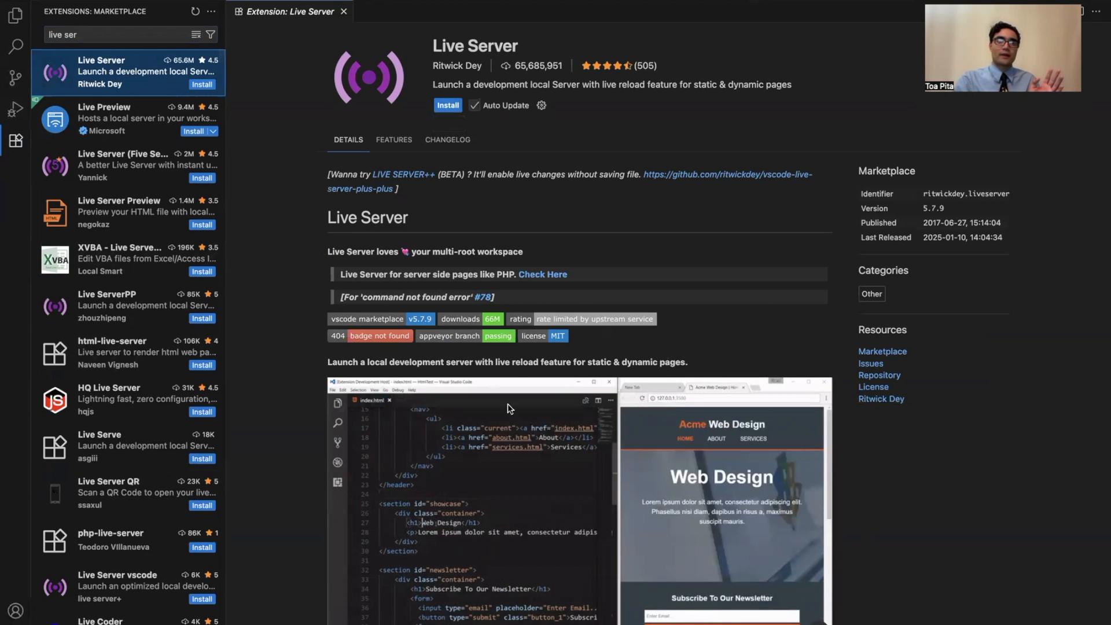
pyautogui.click(448, 105)
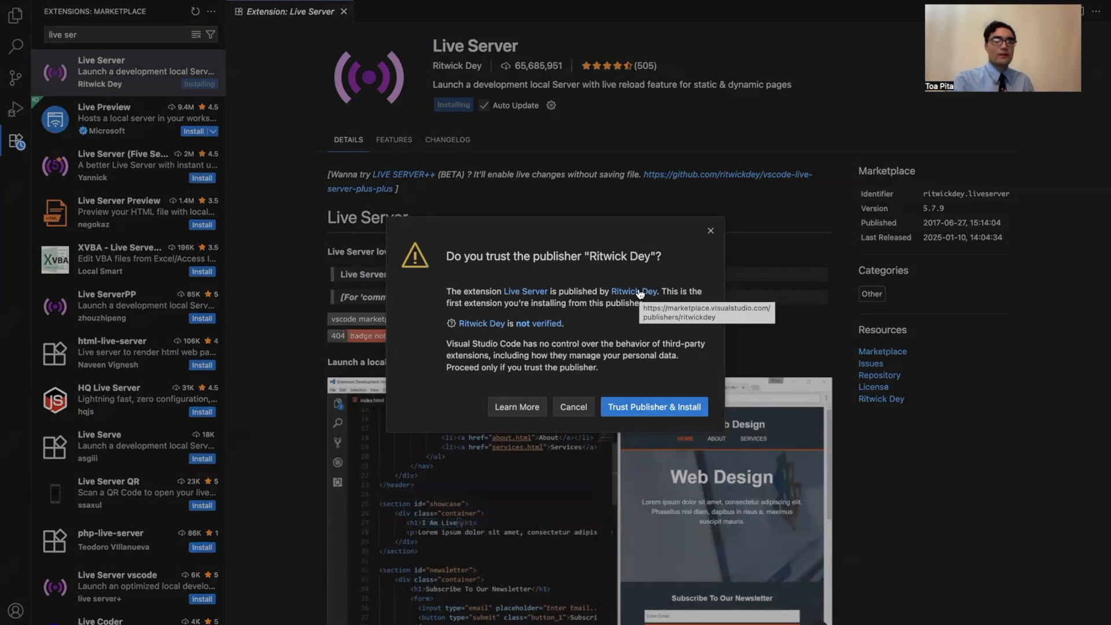
pyautogui.click(652, 407)
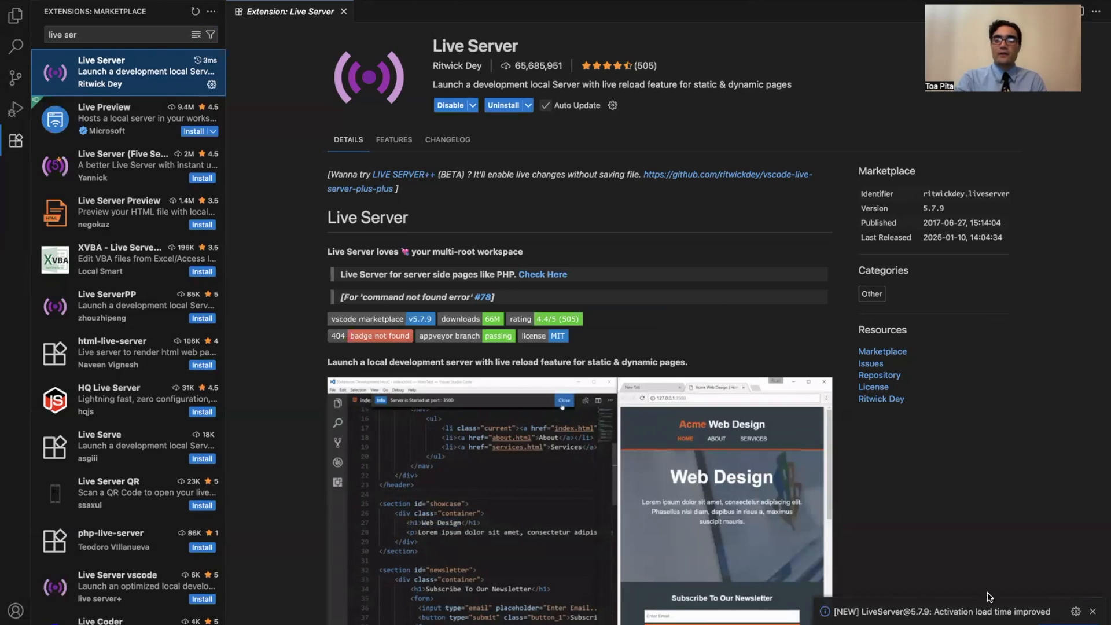
pyautogui.click(1092, 612)
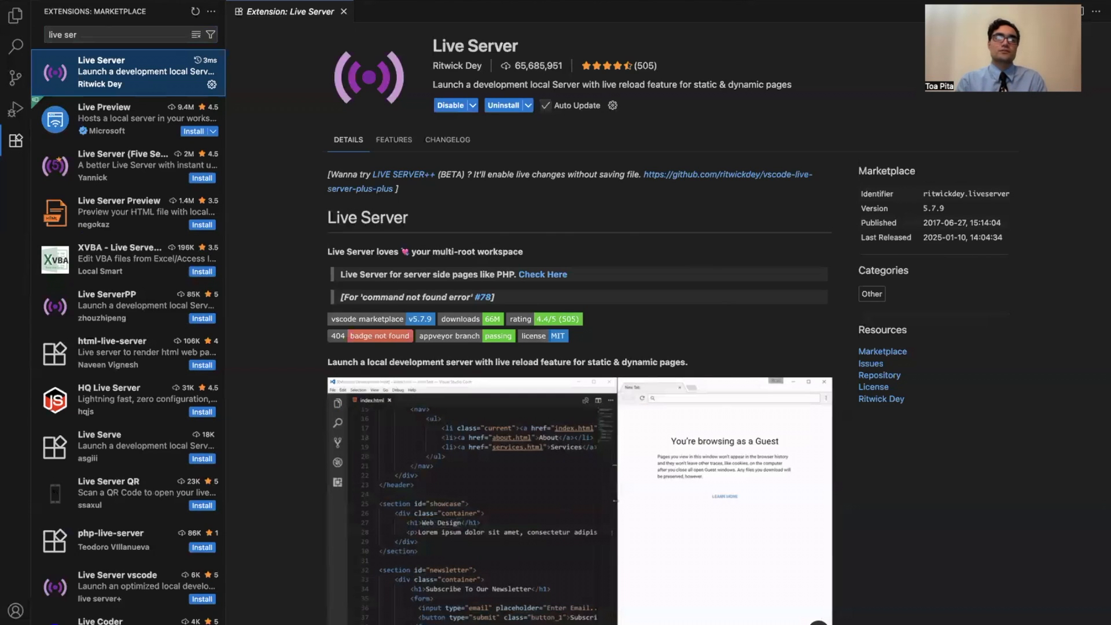
# Change the editor's color theme to Red through the Command Palette.
pyautogui.click(69, 34)
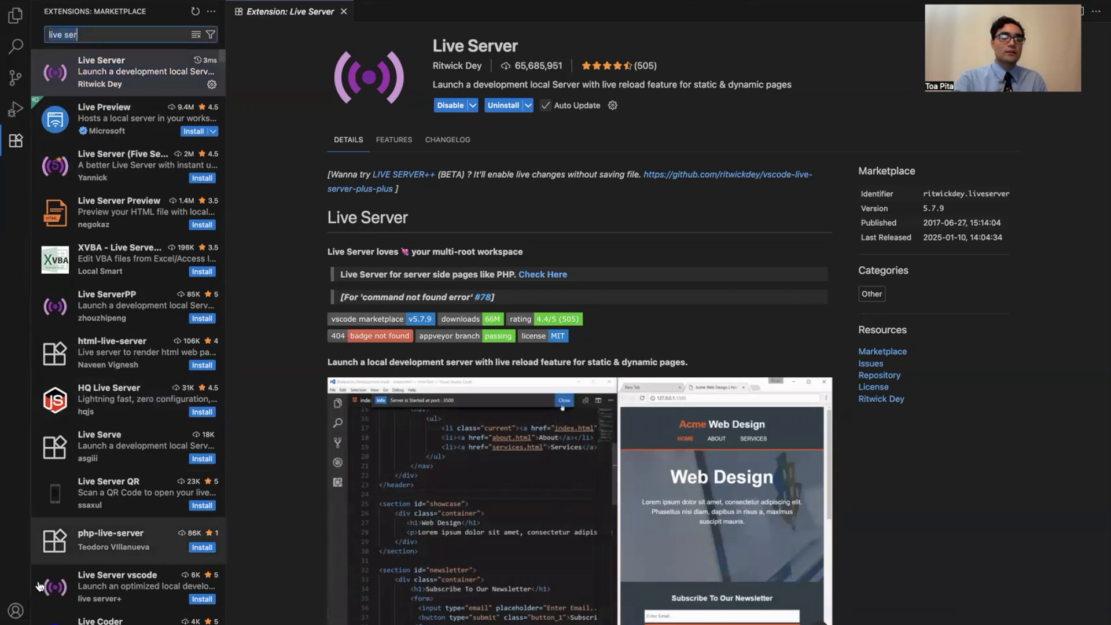
pyautogui.click(15, 623)
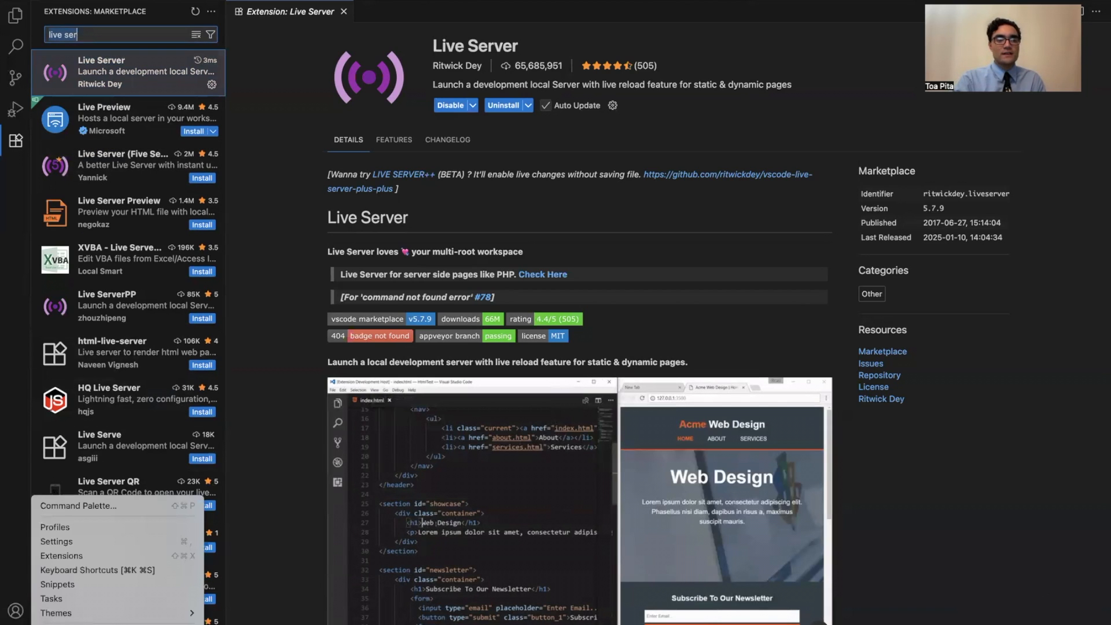
pyautogui.click(167, 510)
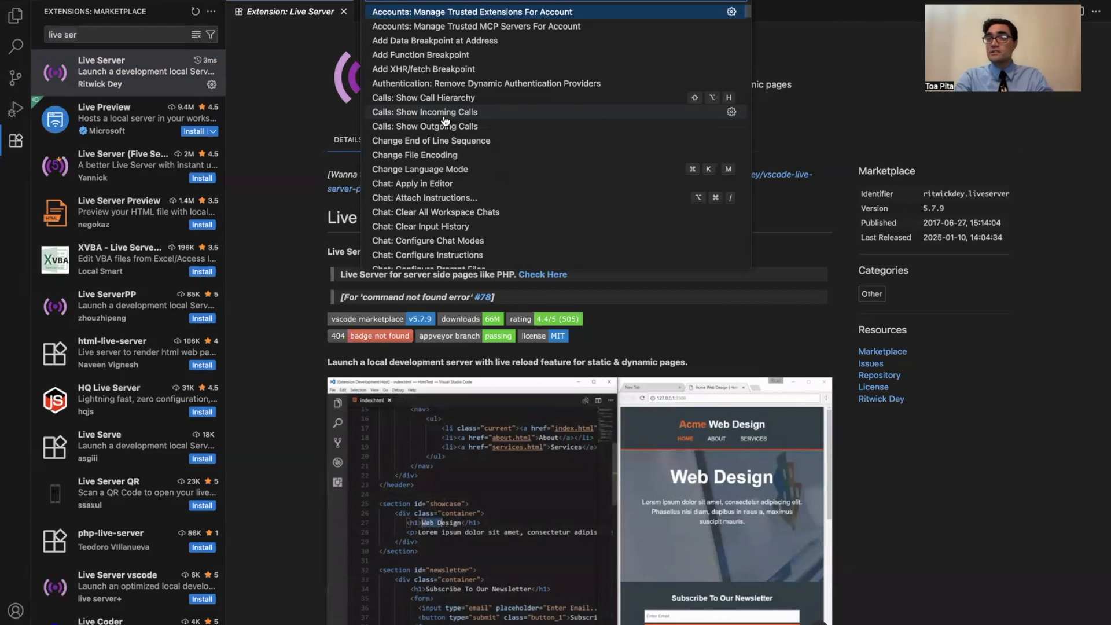
pyautogui.write('colo')
pyautogui.press('BackSpace')
pyautogui.press('BackSpace')
pyautogui.press('BackSpace')
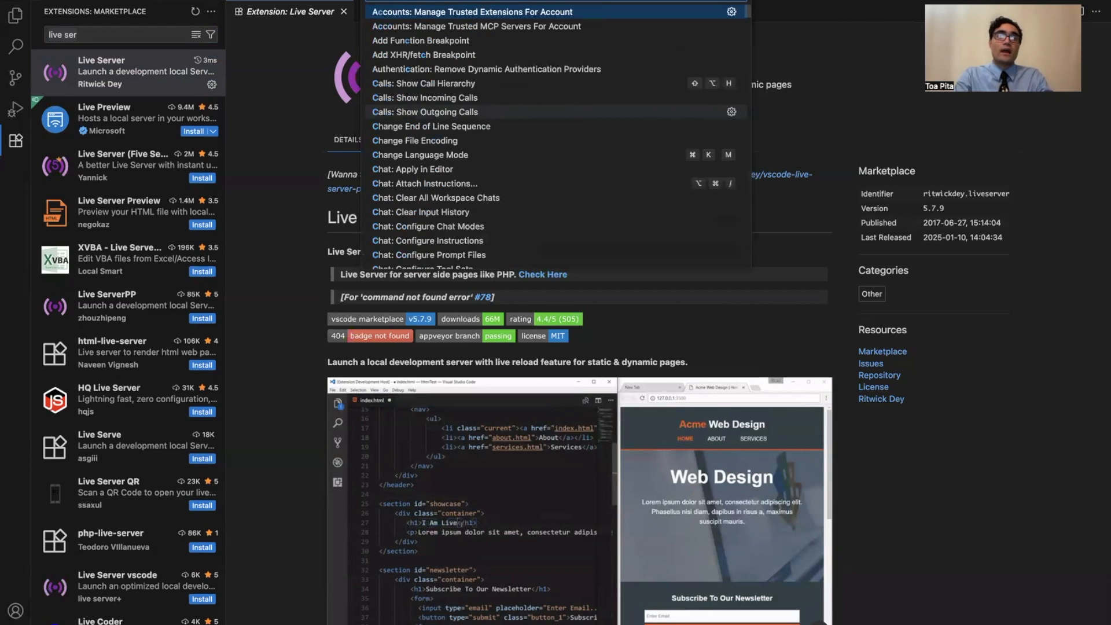
pyautogui.press('BackSpace')
pyautogui.write('theme')
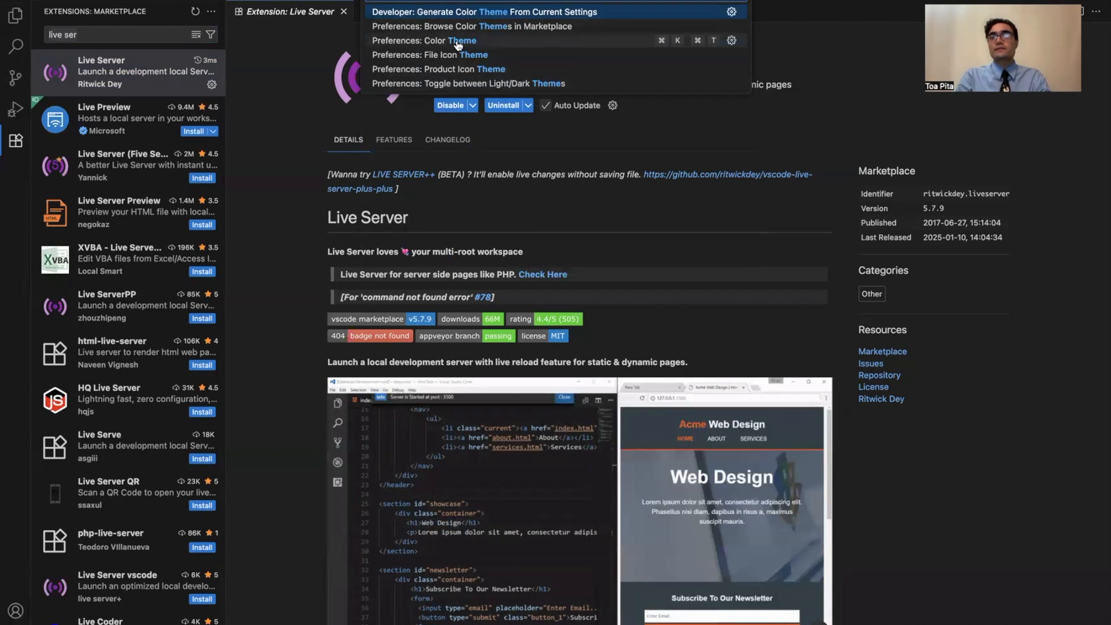
pyautogui.click(458, 41)
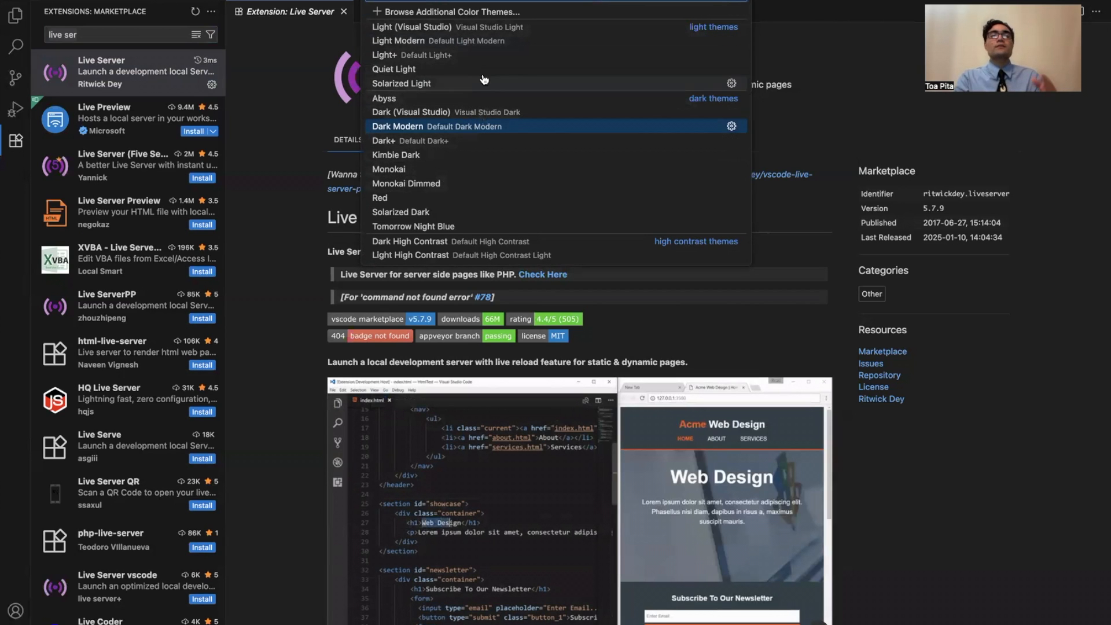
pyautogui.click(471, 197)
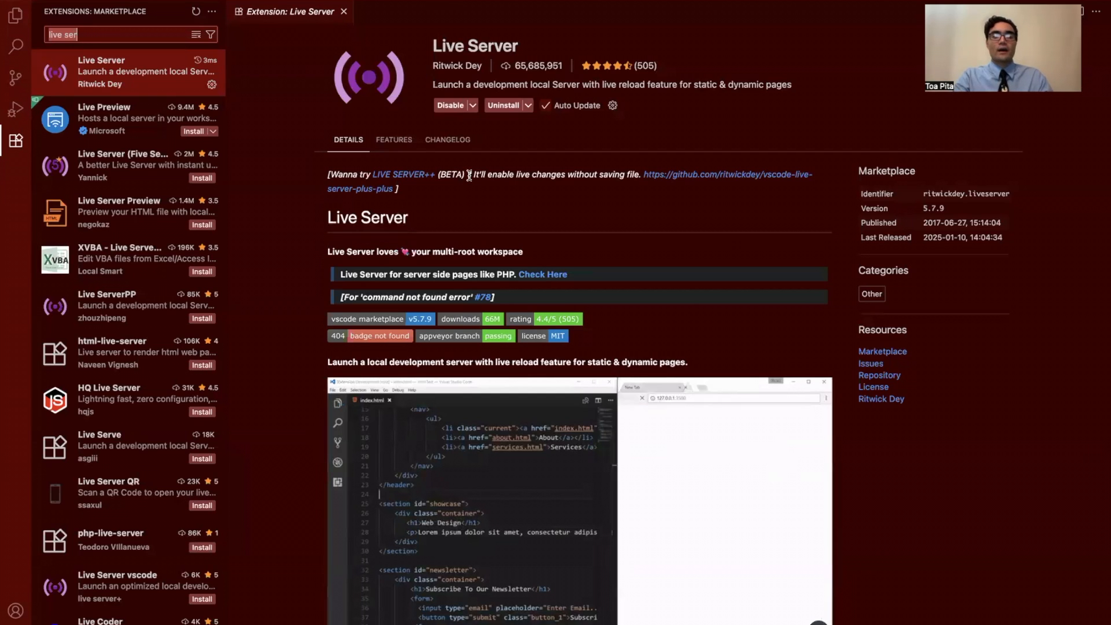
# Preview several light and dark color themes and set the editor's color theme to Kimbie Dark.
pyautogui.press('super+shift+p')
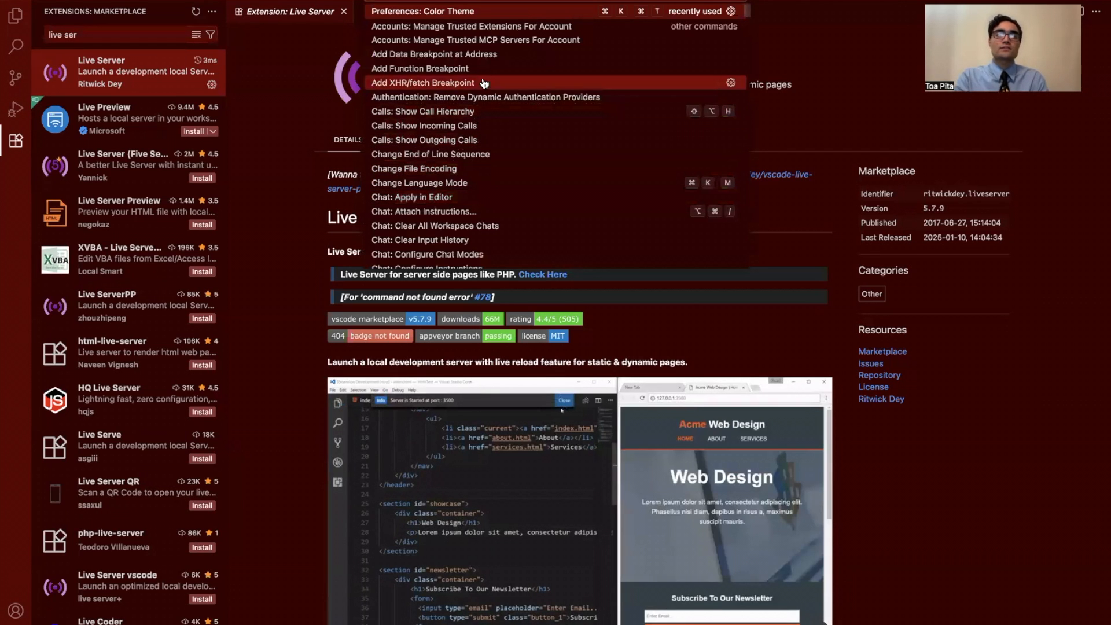
pyautogui.click(470, 11)
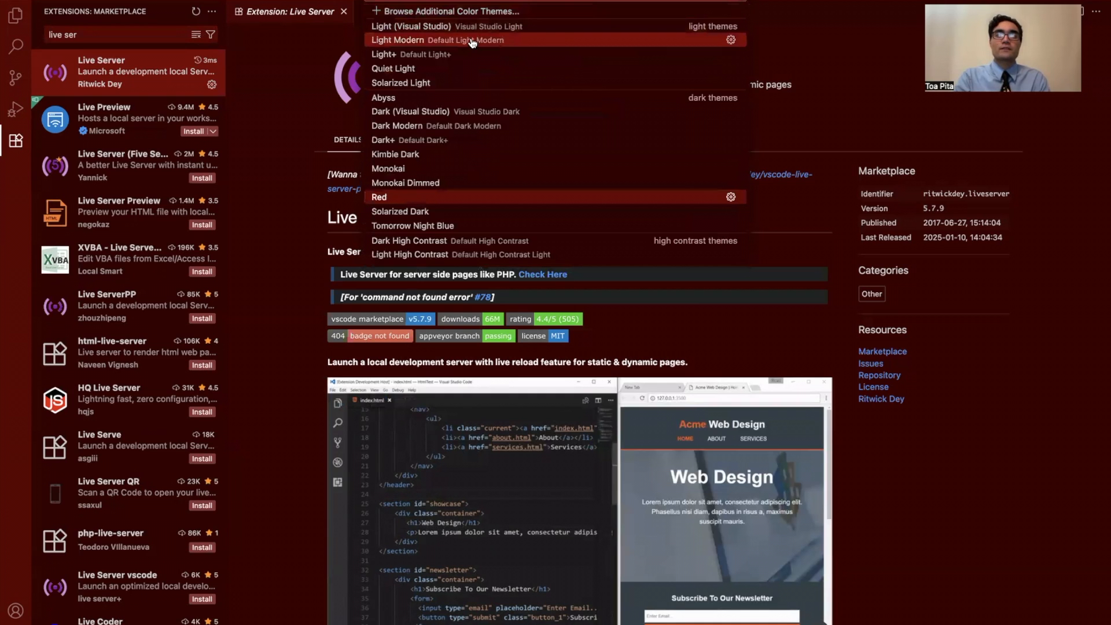
pyautogui.press('Down')
pyautogui.press('Down')
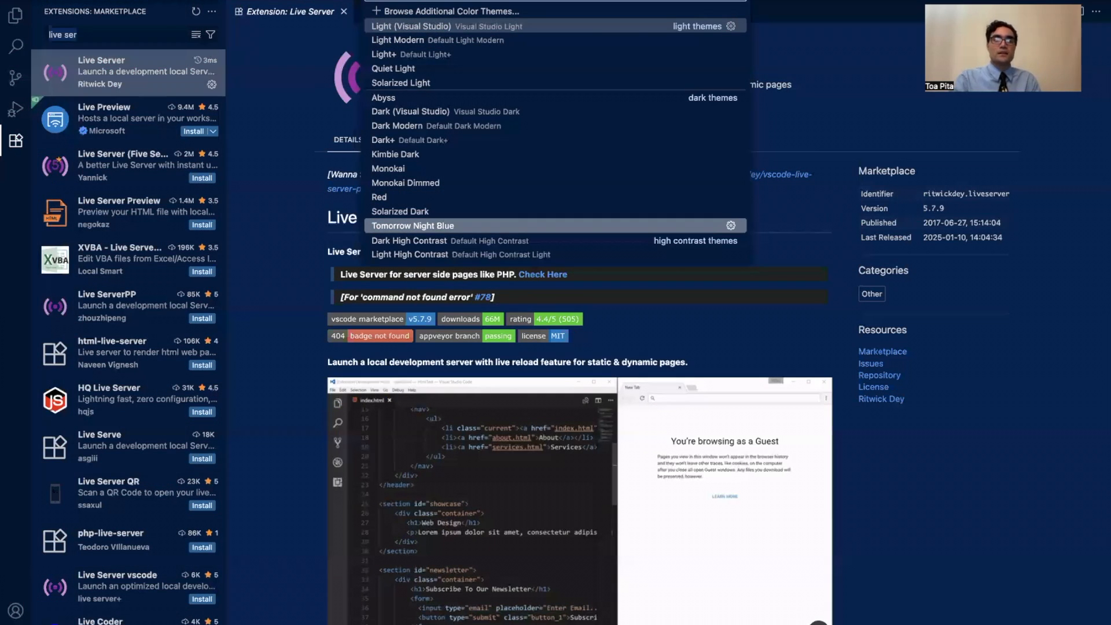
pyautogui.press('Down')
pyautogui.press('Down')
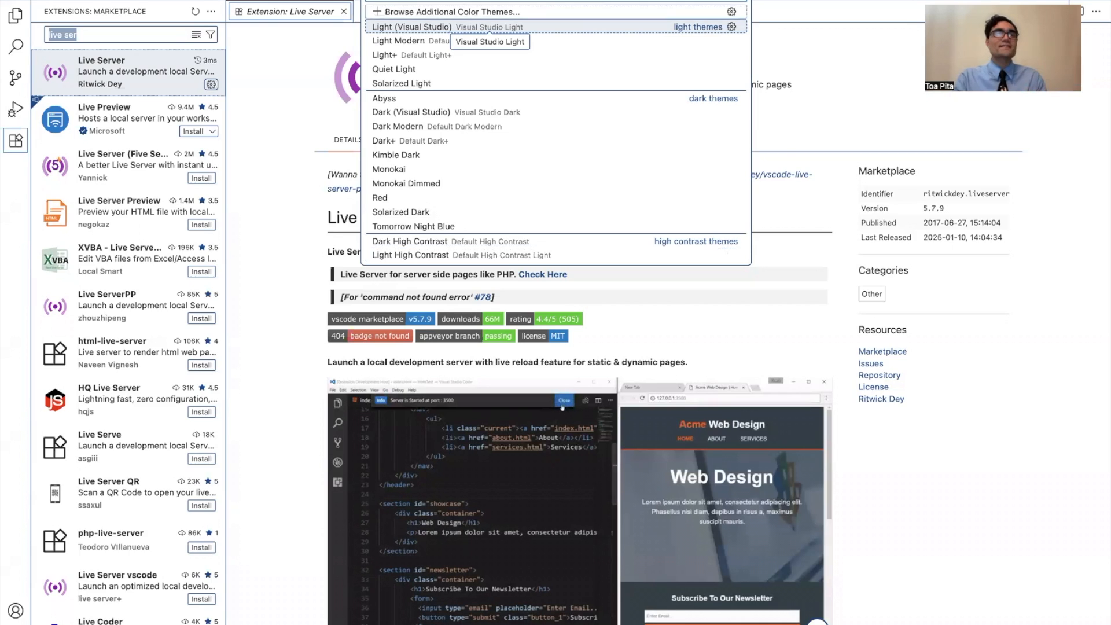
pyautogui.press('Down')
pyautogui.press('Down')
pyautogui.press('Down')
pyautogui.press('Down')
pyautogui.press('Down')
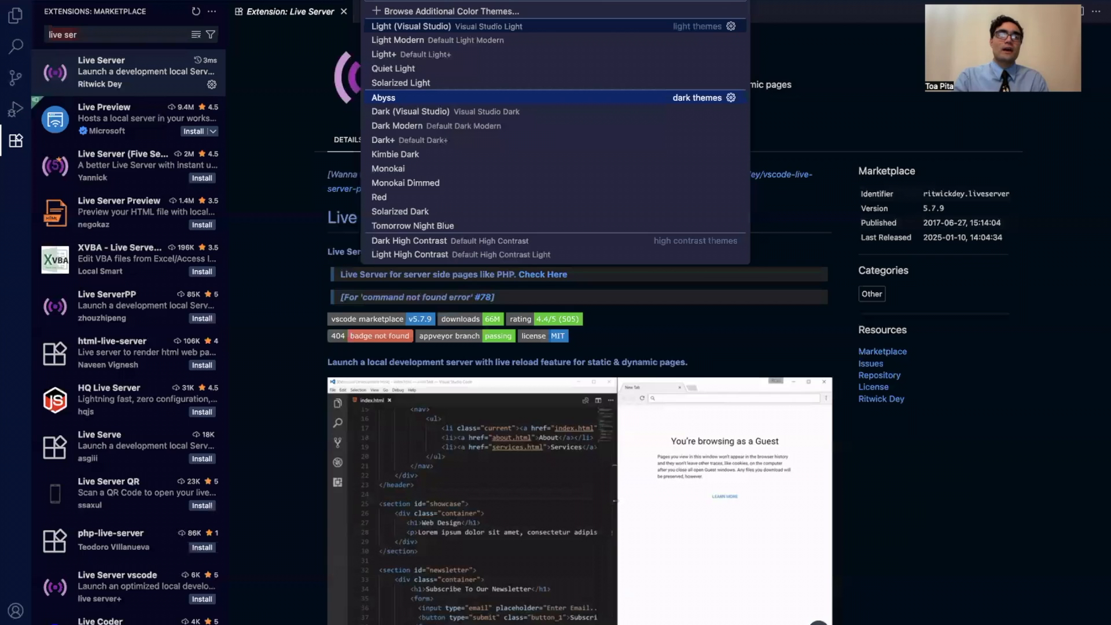
pyautogui.press('Down')
pyautogui.press('Down')
pyautogui.press('Down')
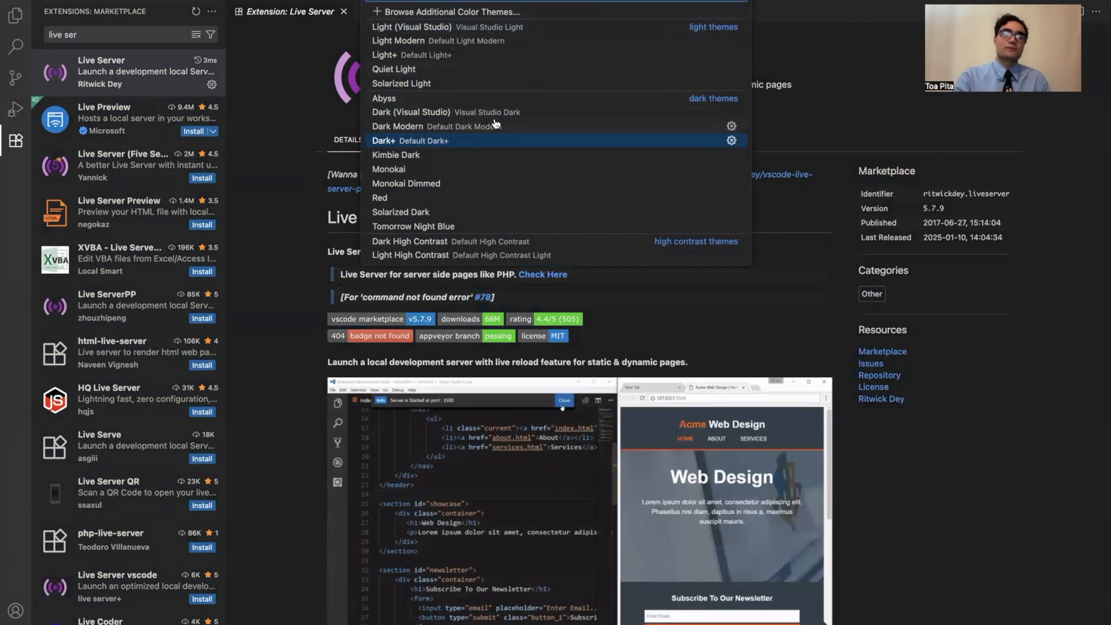
pyautogui.click(491, 139)
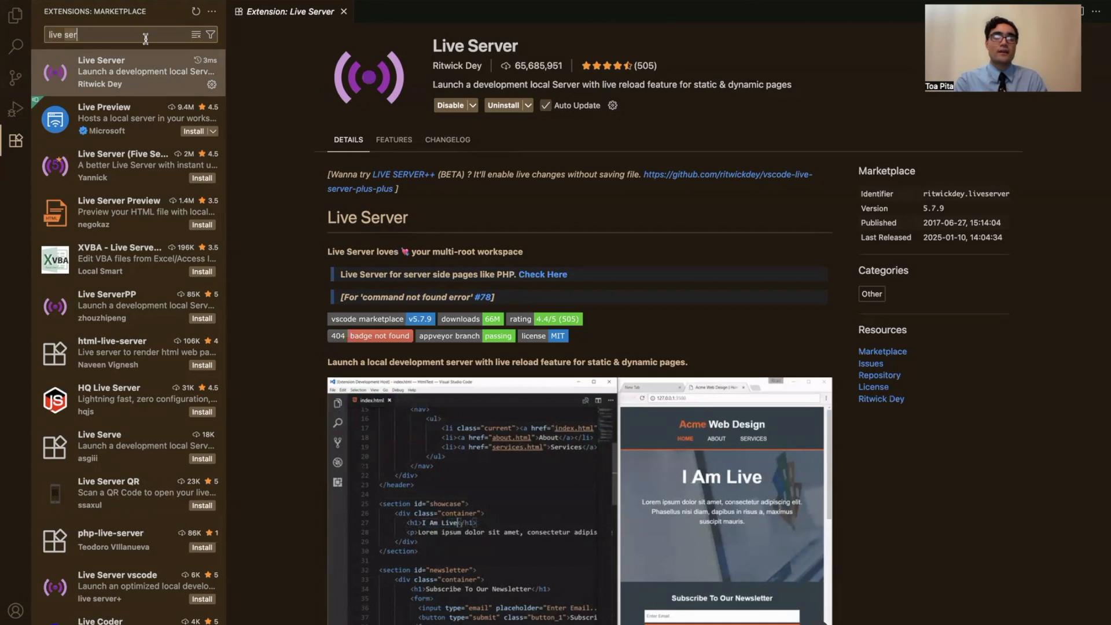
# Clear the marketplace search and browse the list of popular extensions.
pyautogui.press('BackSpace')
pyautogui.press('BackSpace')
pyautogui.press('BackSpace')
pyautogui.press('BackSpace')
pyautogui.press('BackSpace')
pyautogui.press('BackSpace')
pyautogui.press('BackSpace')
pyautogui.press('BackSpace')
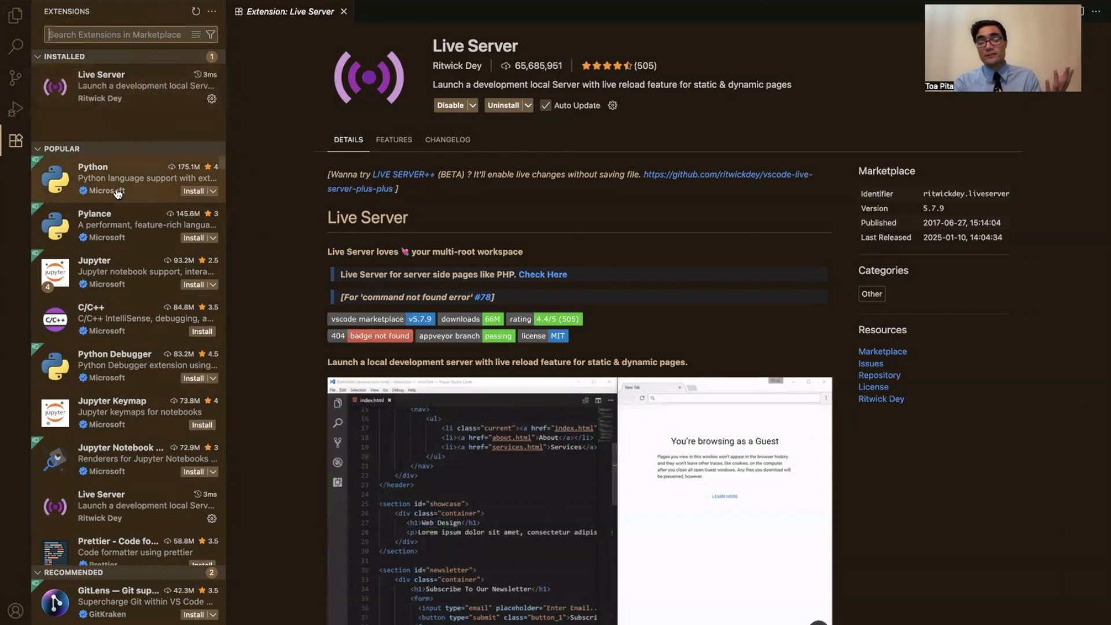
pyautogui.moveTo(118, 193)
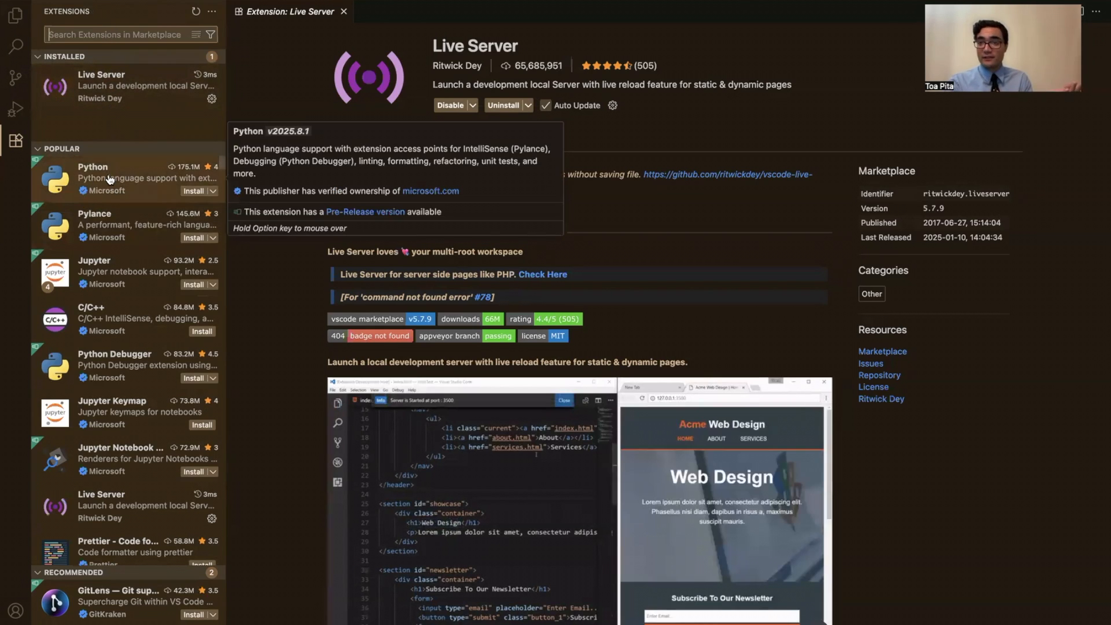
pyautogui.scroll(-15, 115, 243)
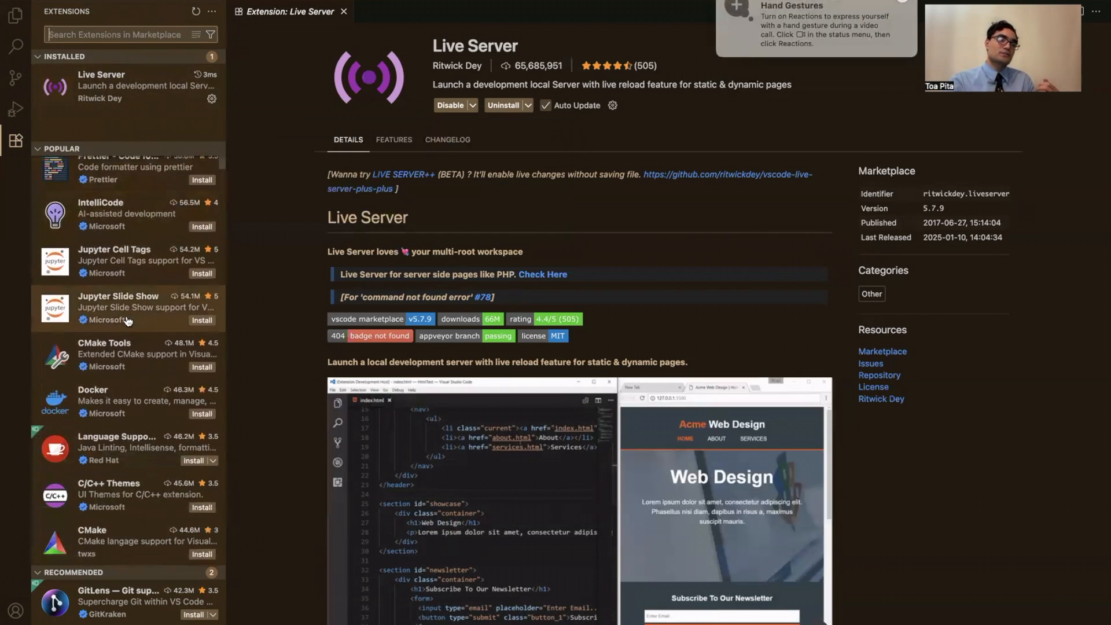
pyautogui.scroll(-10, 128, 321)
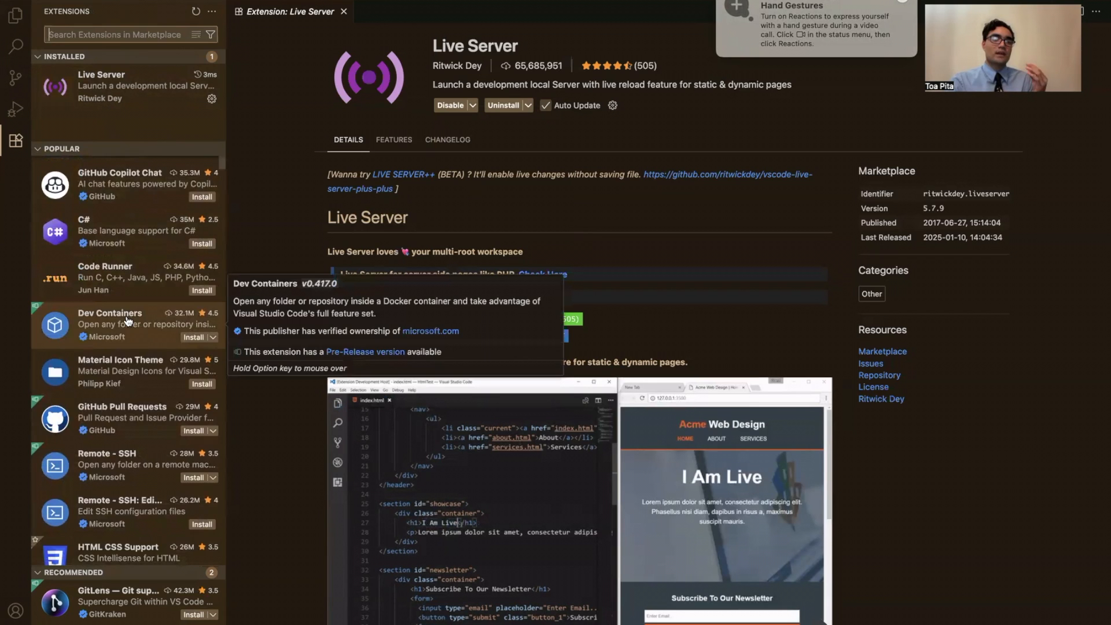
pyautogui.scroll(-5, 128, 321)
pyautogui.scroll(-10, 128, 322)
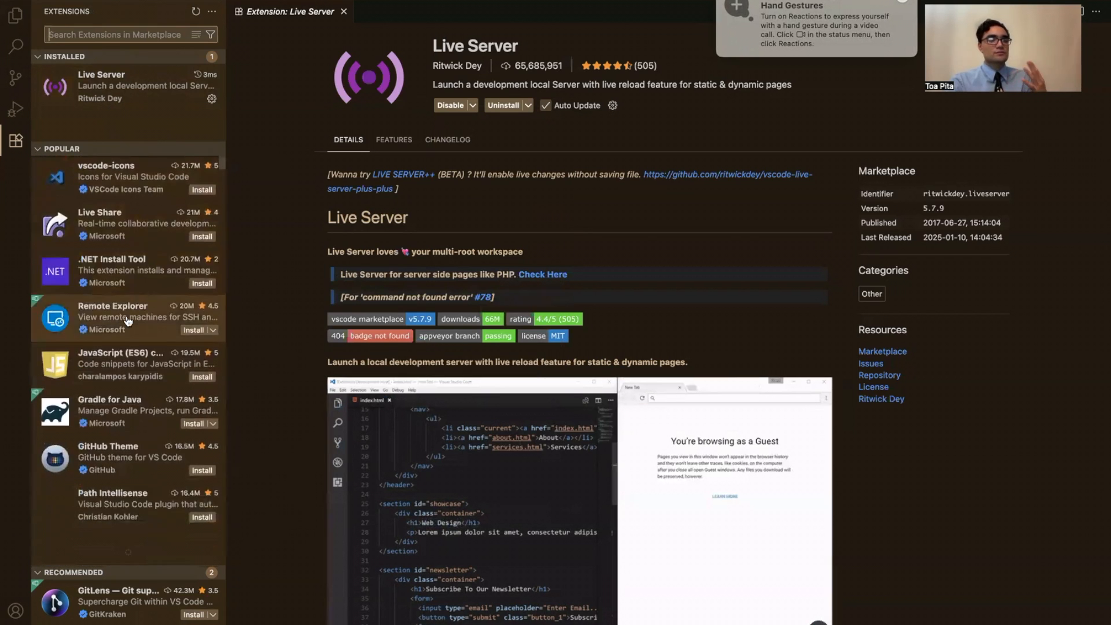
pyautogui.scroll(20, 128, 321)
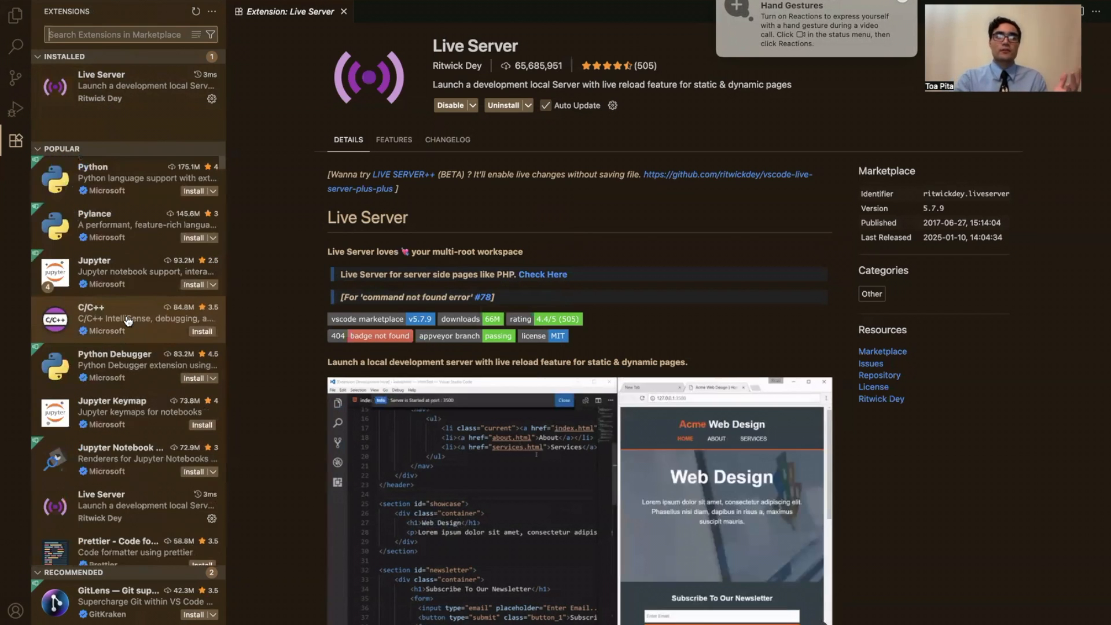